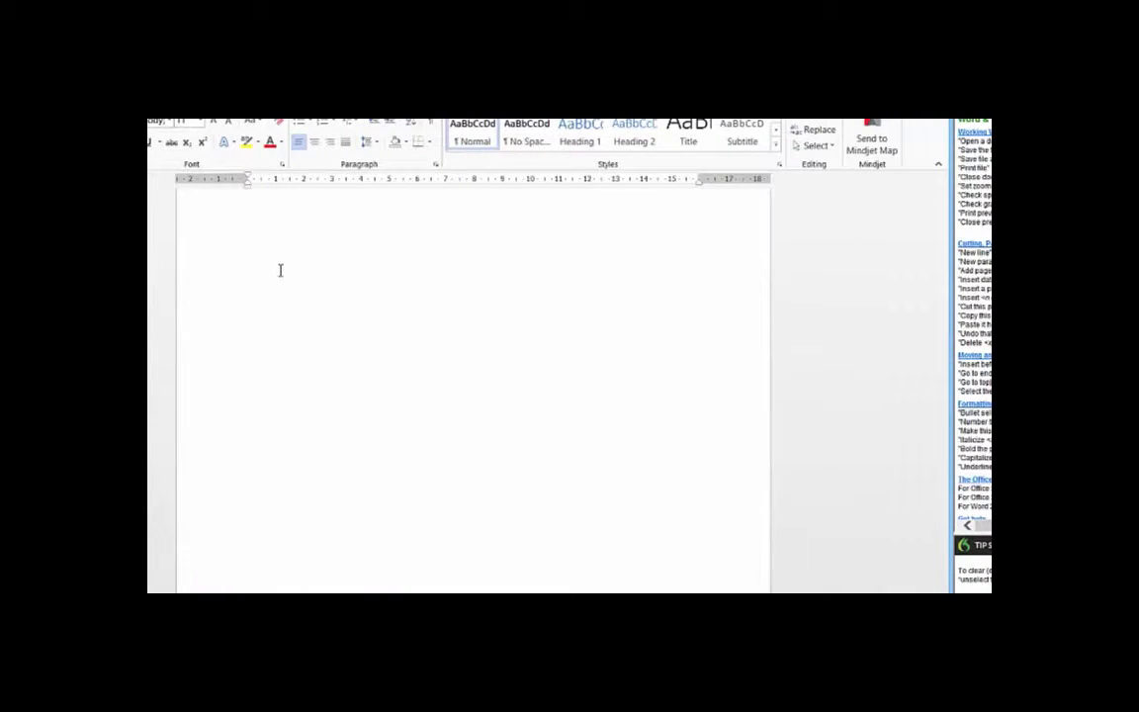
# Write "The man ran down the chain track", correct "chain" to "train" in the Spelling Window, and end the sentence with a period.
pyautogui.write('The man ran down the chain track')
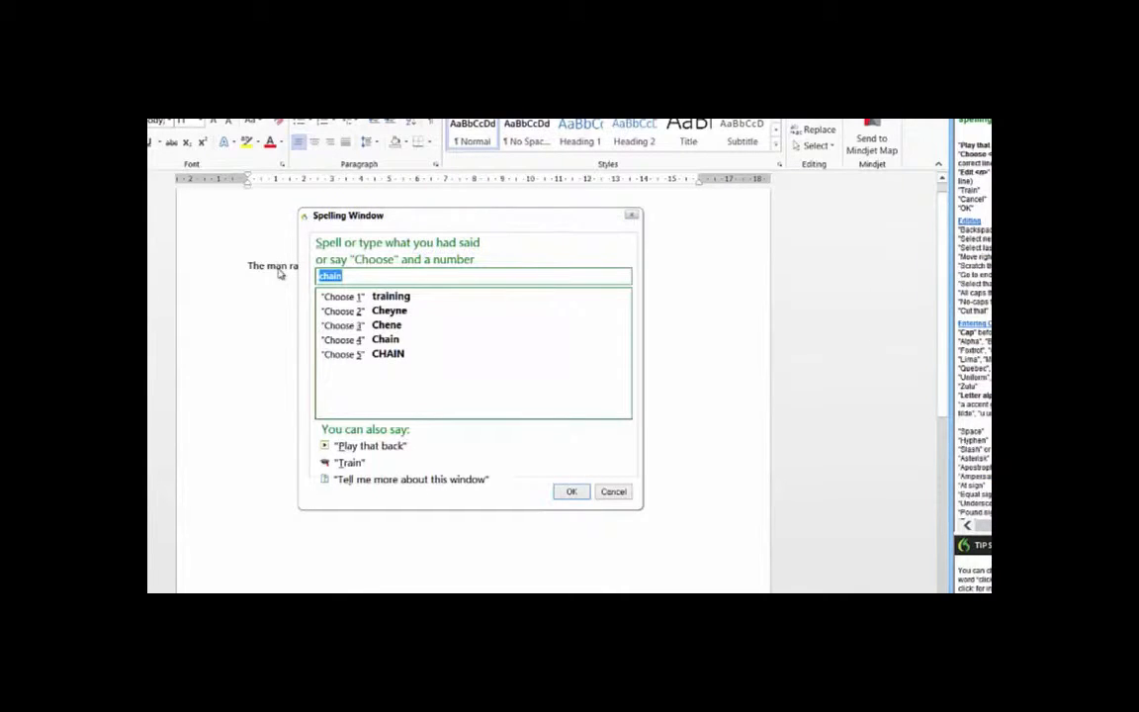
pyautogui.write('tra')
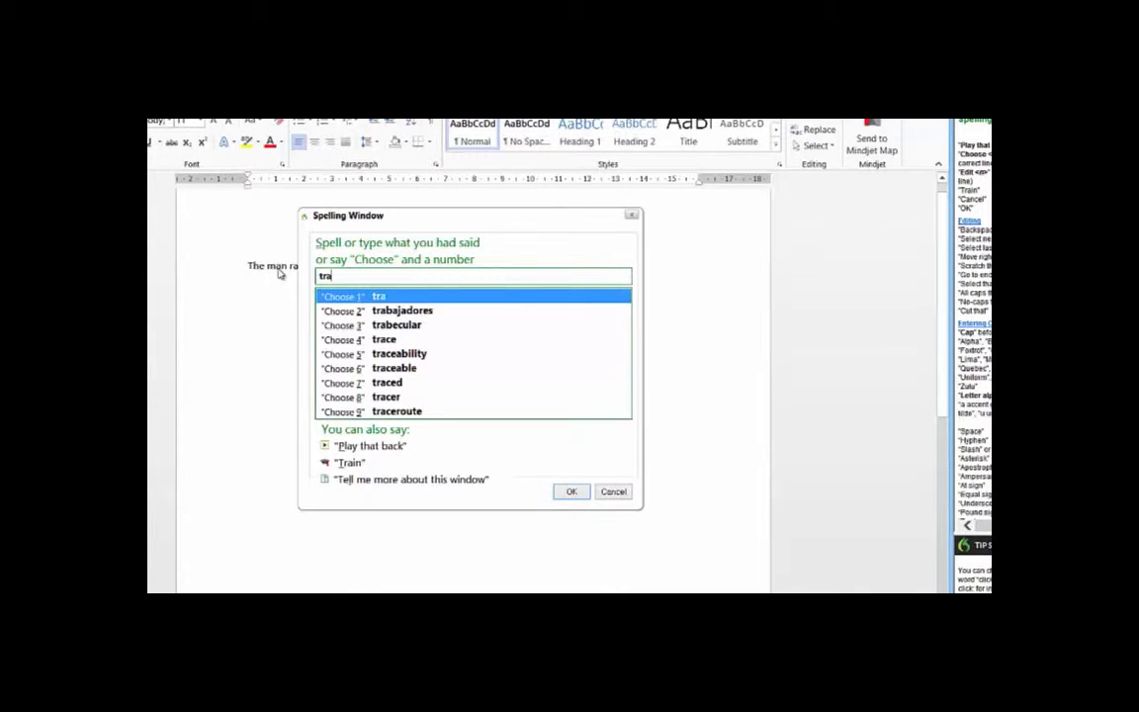
pyautogui.write('in')
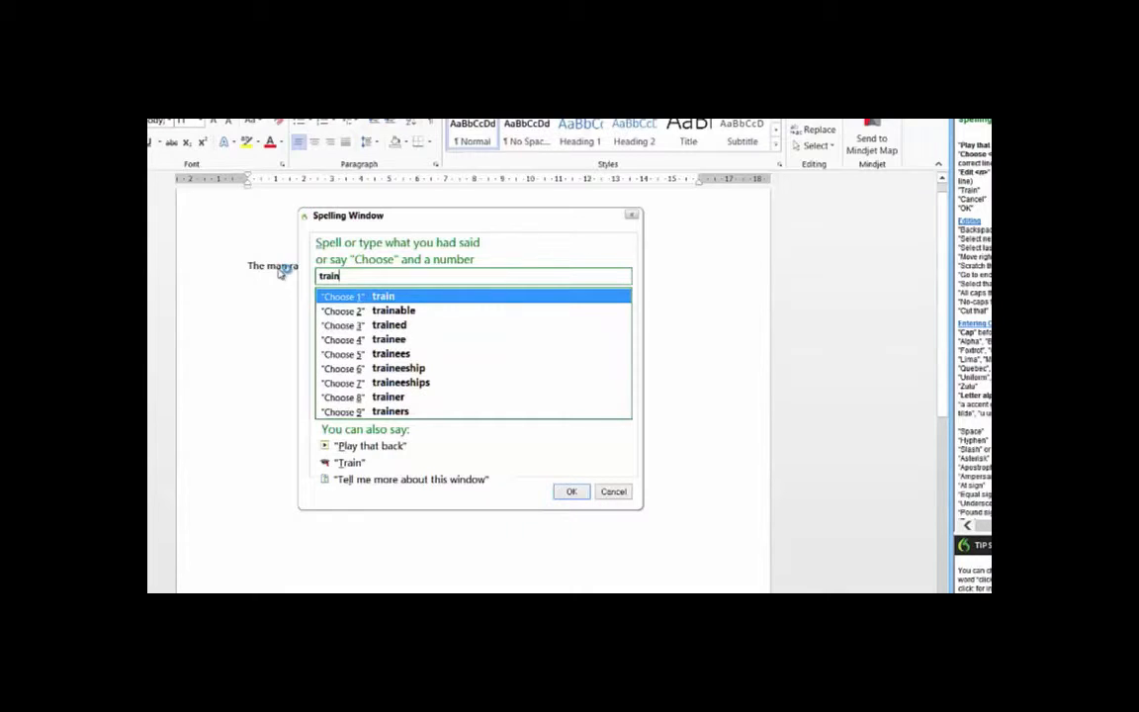
pyautogui.press('Return')
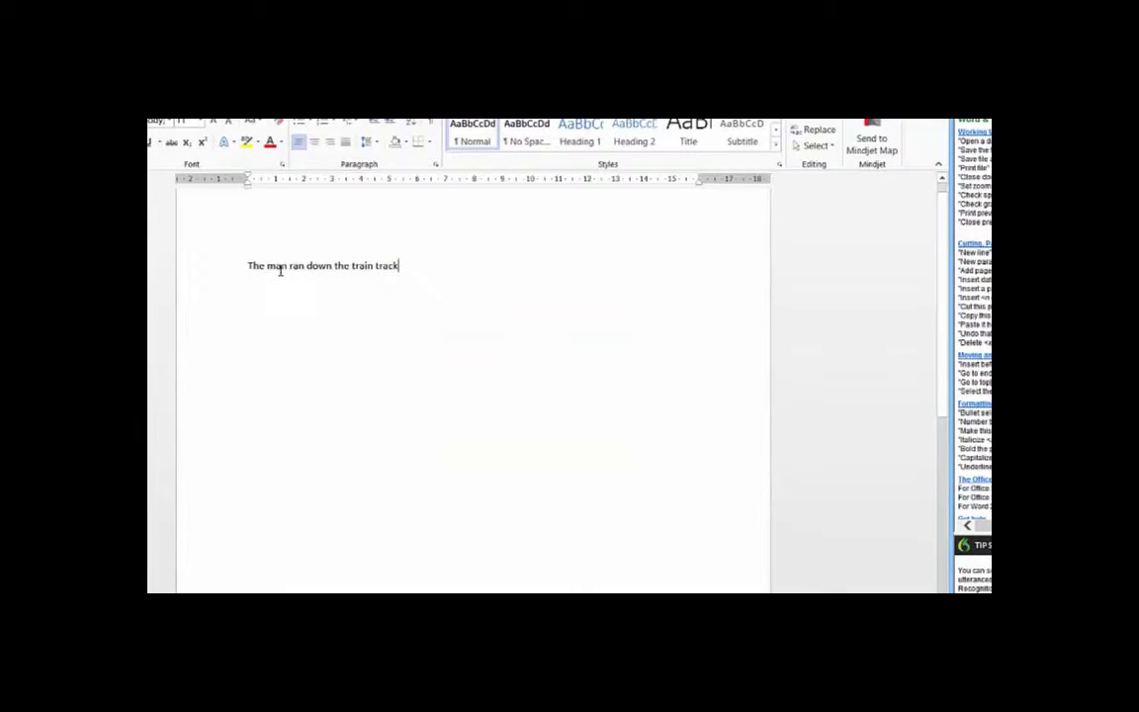
pyautogui.write('.')
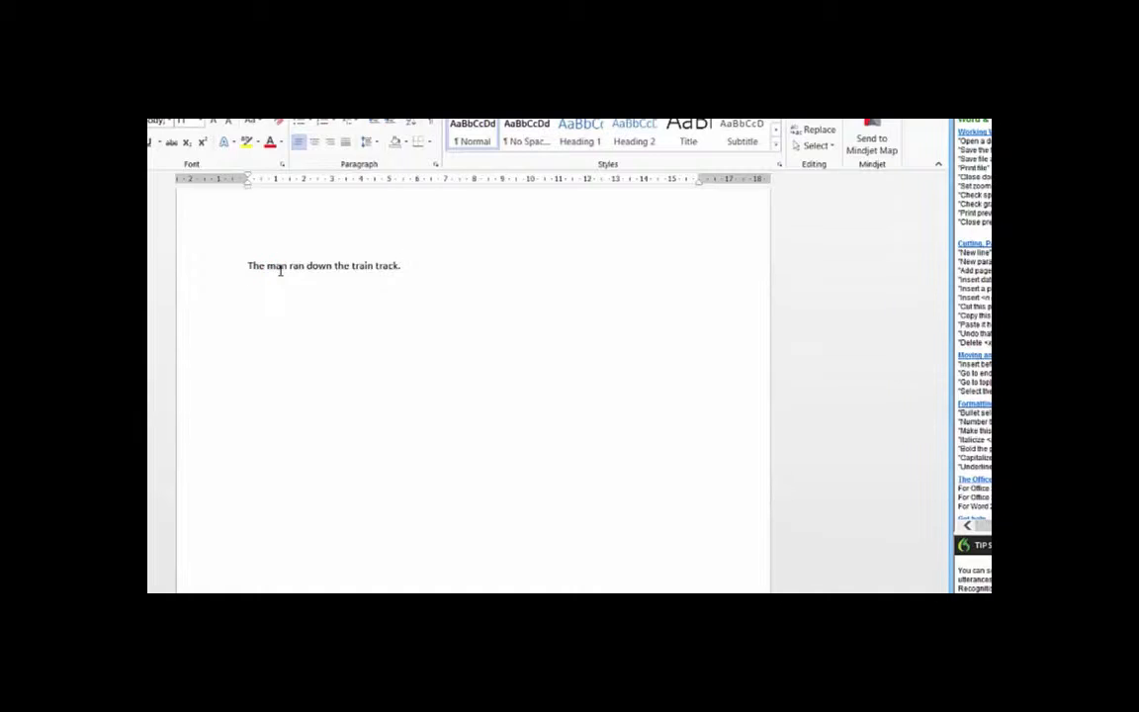
# Change the sentence to "The woman ran down the train track." and add a line with a first name followed by "decided to go shopping yesterday.".
pyautogui.hotkey('ctrl', 'z')
pyautogui.write('The man ran down the train track.')
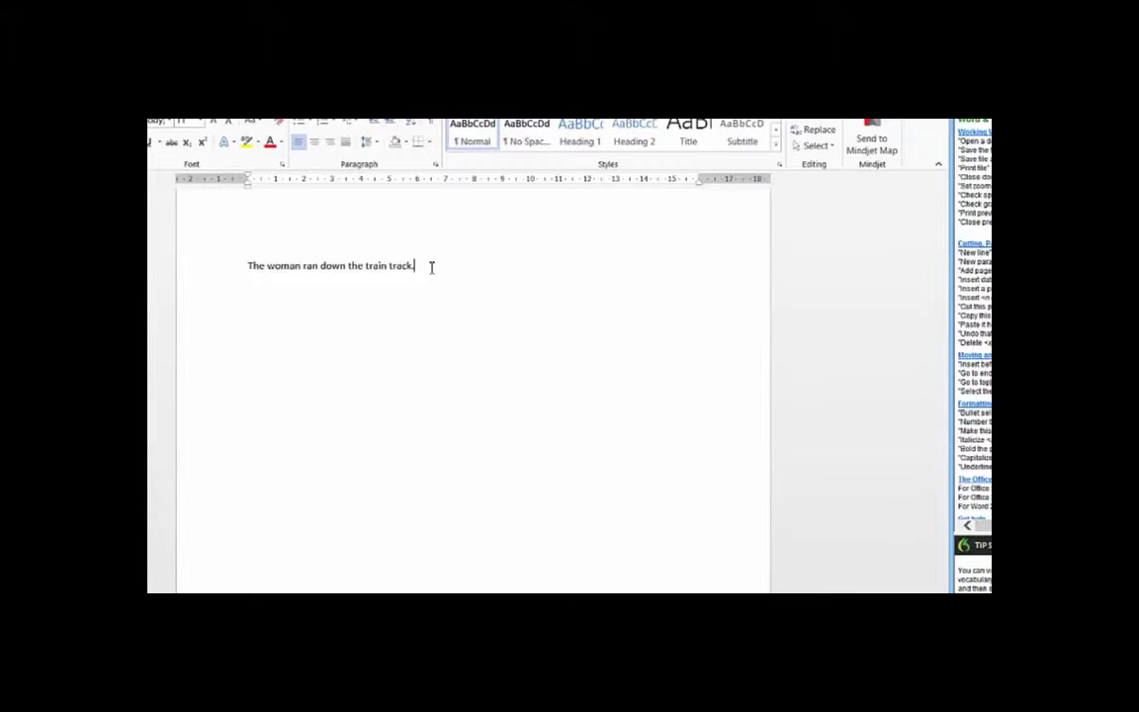
pyautogui.press('Return')
pyautogui.write('Susie decided to go shopping yesterday')
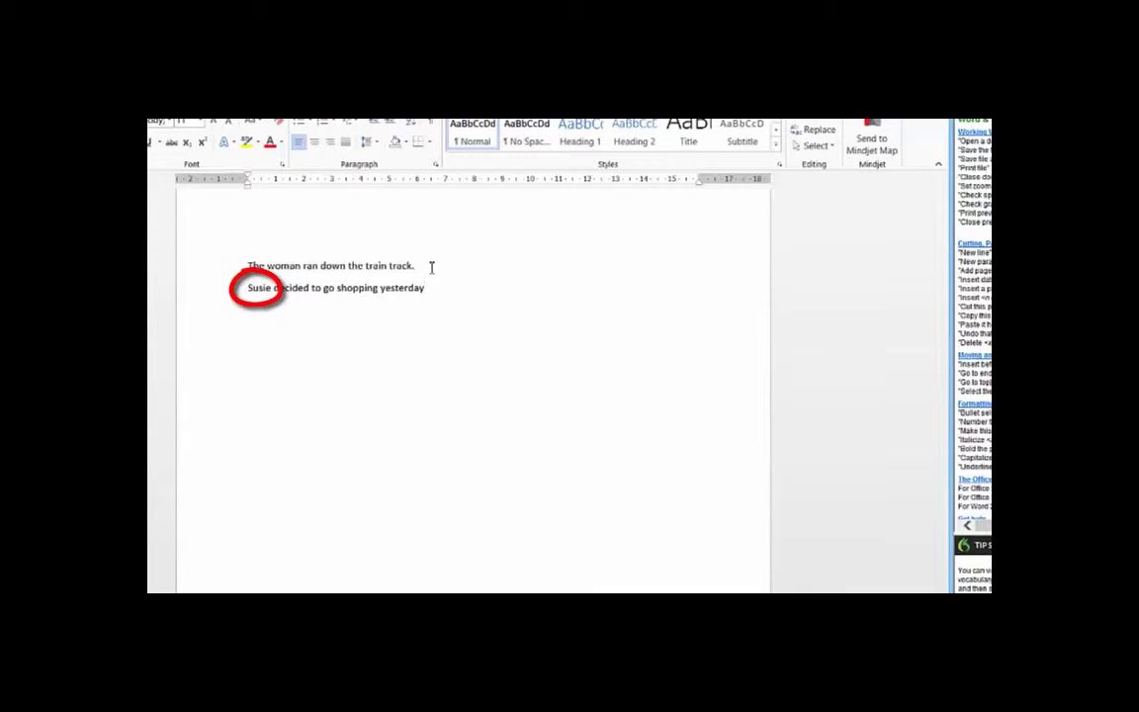
pyautogui.write('.')
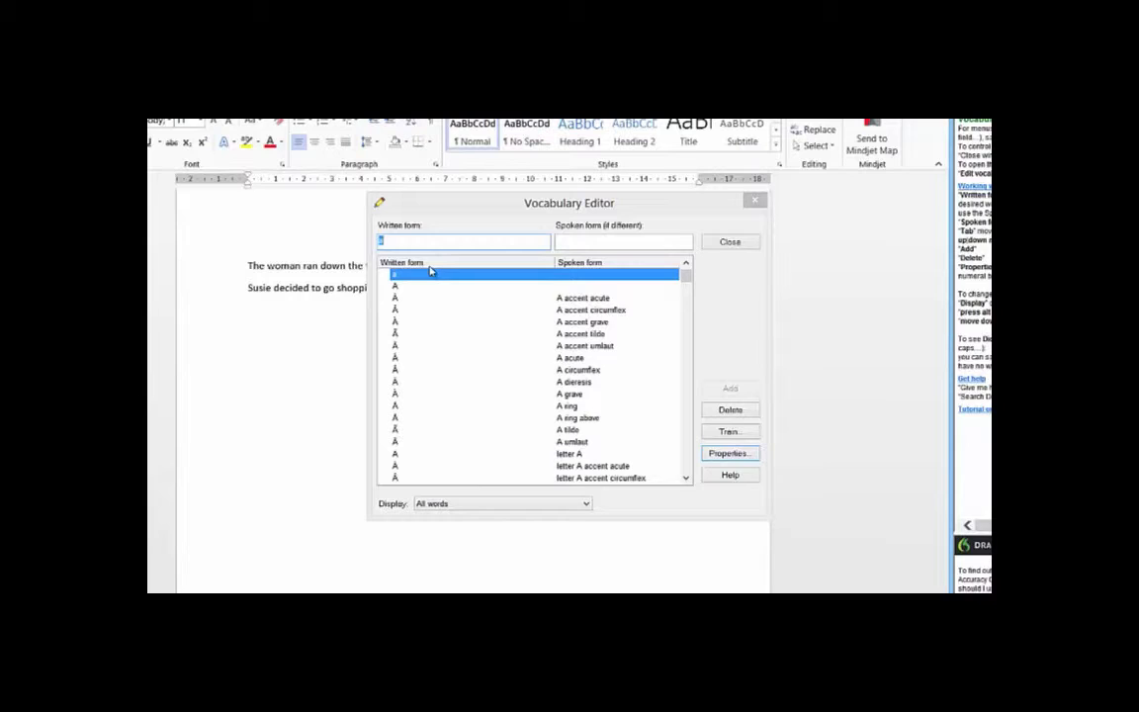
# Add a vocabulary entry with the first name as written form and the same name followed by "s" as spoken form.
pyautogui.write('Susie')
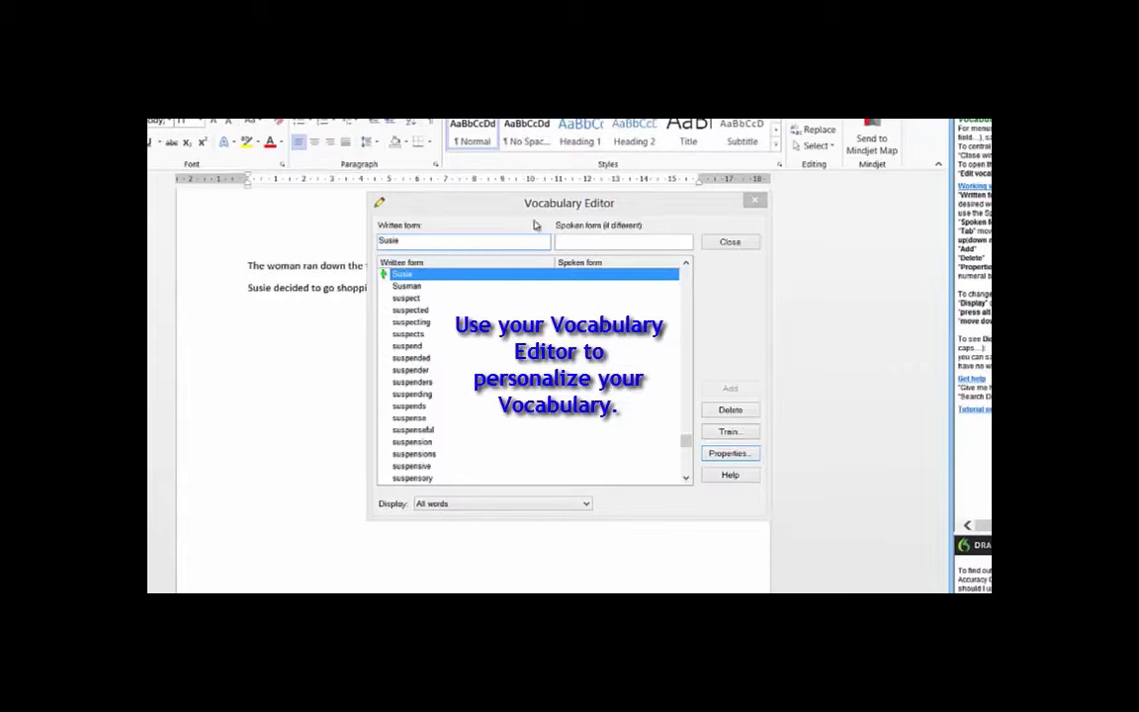
pyautogui.click(575, 242)
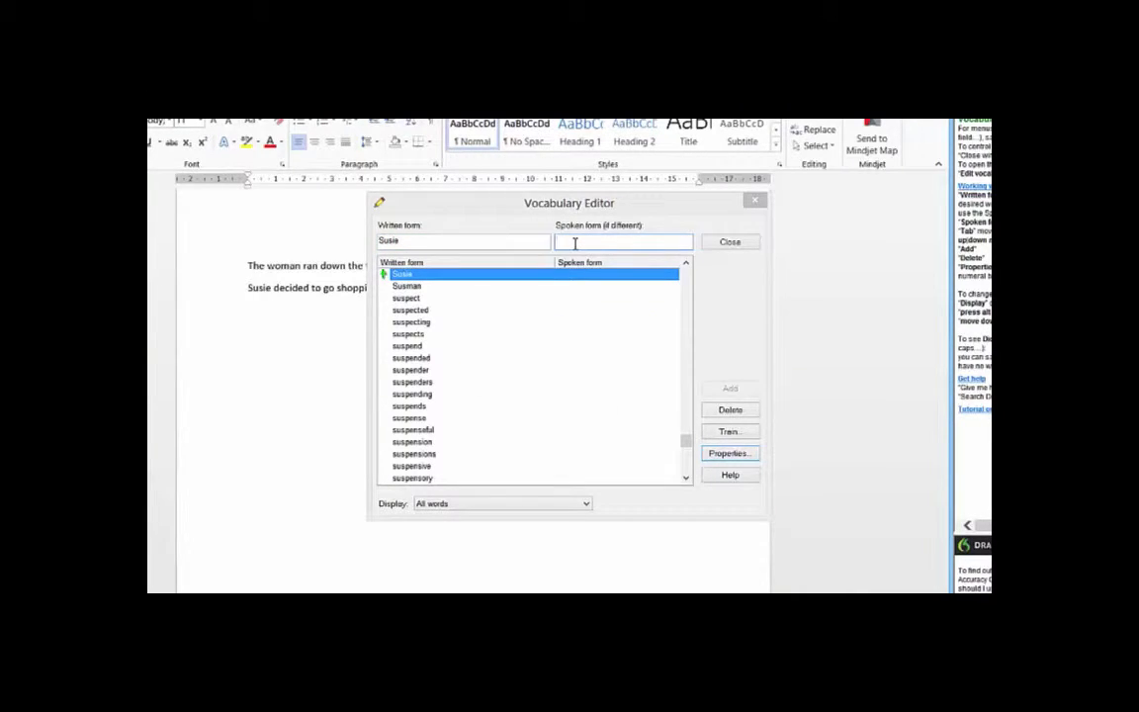
pyautogui.write('susiew')
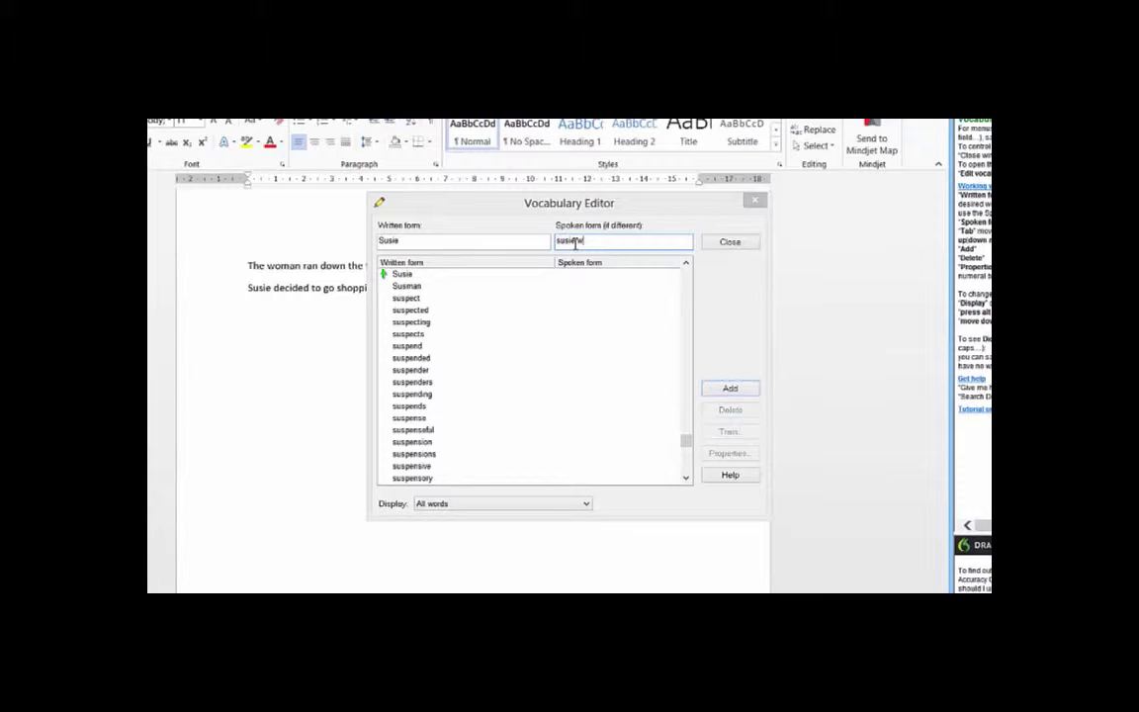
pyautogui.press('BackSpace')
pyautogui.write('s')
pyautogui.click(729, 389)
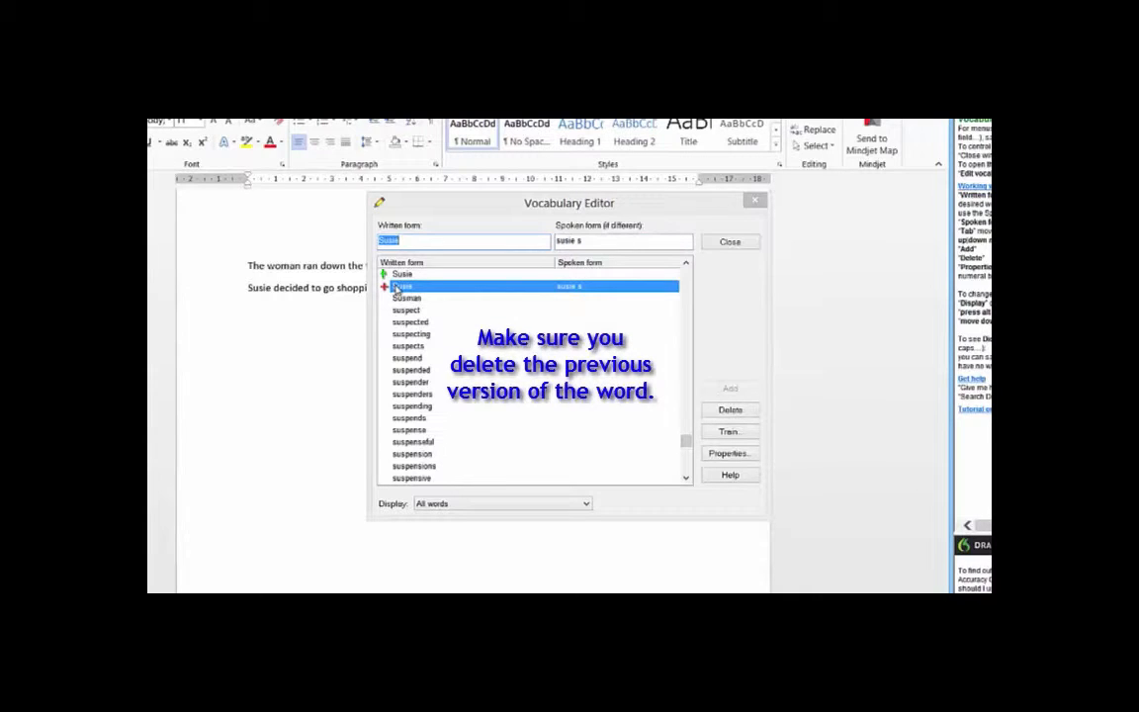
# Delete the previous vocabulary entry for the first name, the one without a separate spoken form.
pyautogui.click(404, 275)
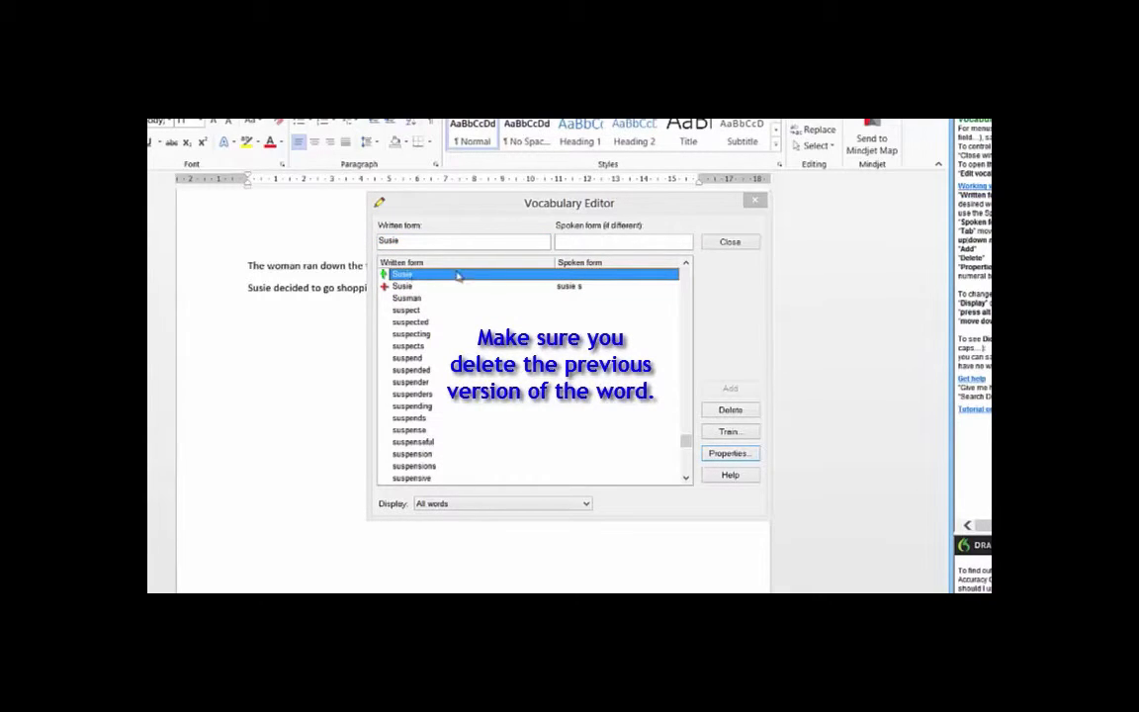
pyautogui.click(727, 411)
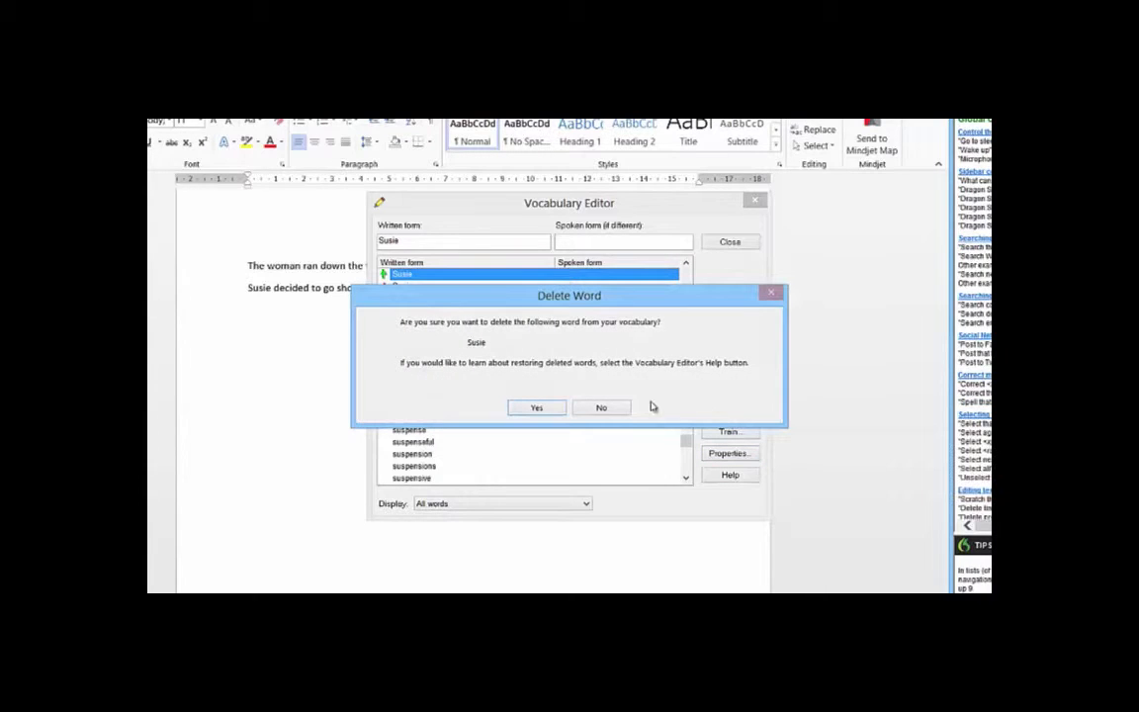
pyautogui.click(531, 409)
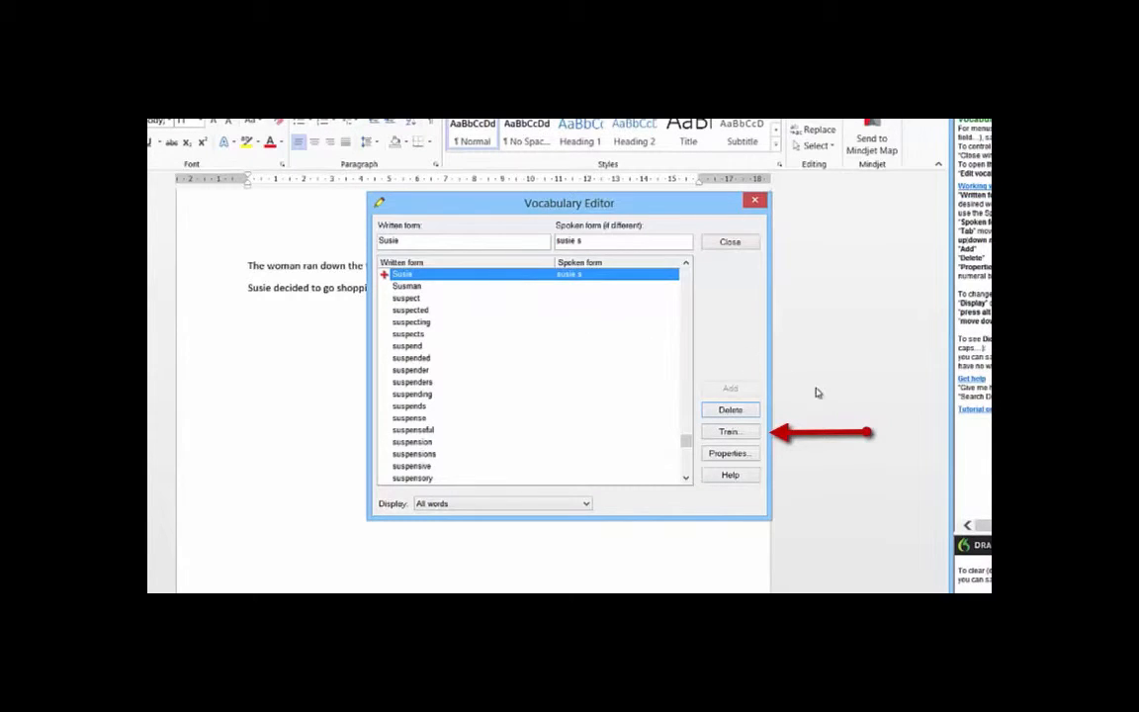
# Train the pronunciation of the new first-name entry and close the Vocabulary Editor.
pyautogui.click(731, 432)
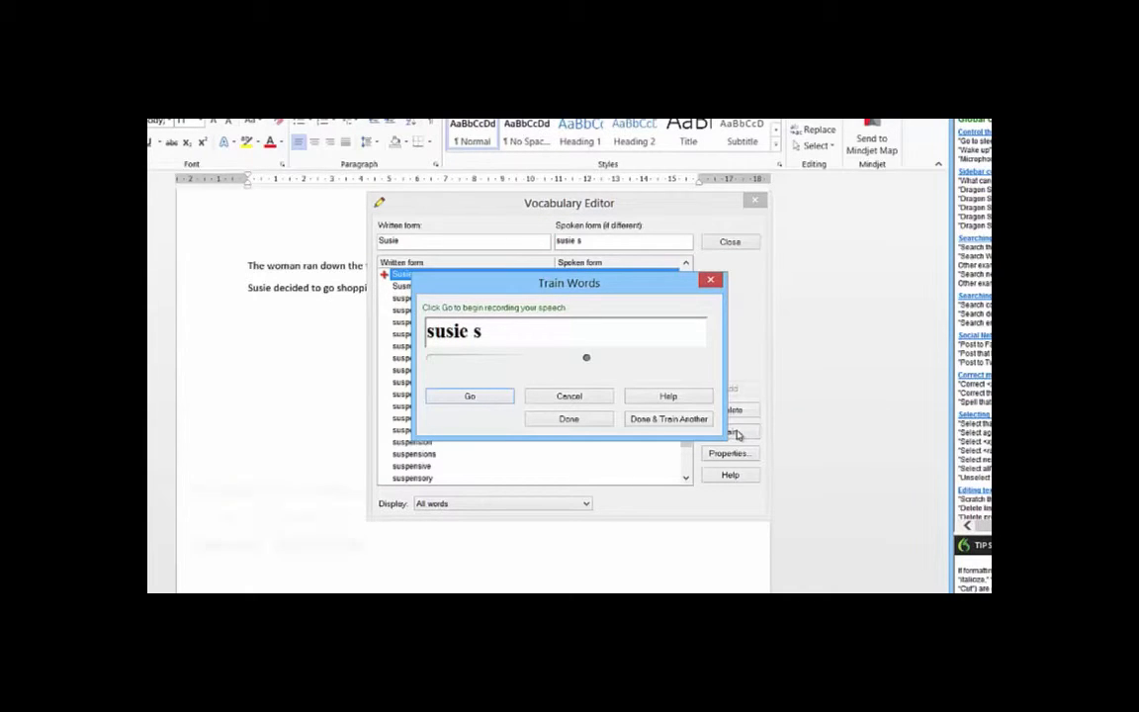
pyautogui.click(470, 397)
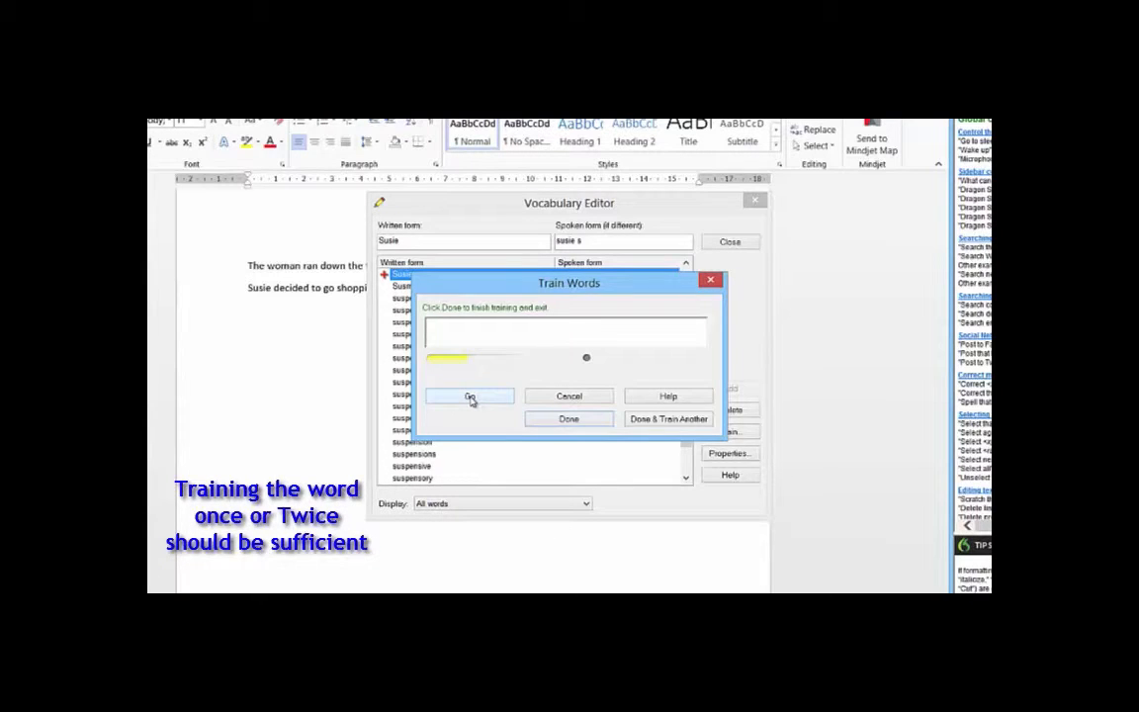
pyautogui.click(569, 420)
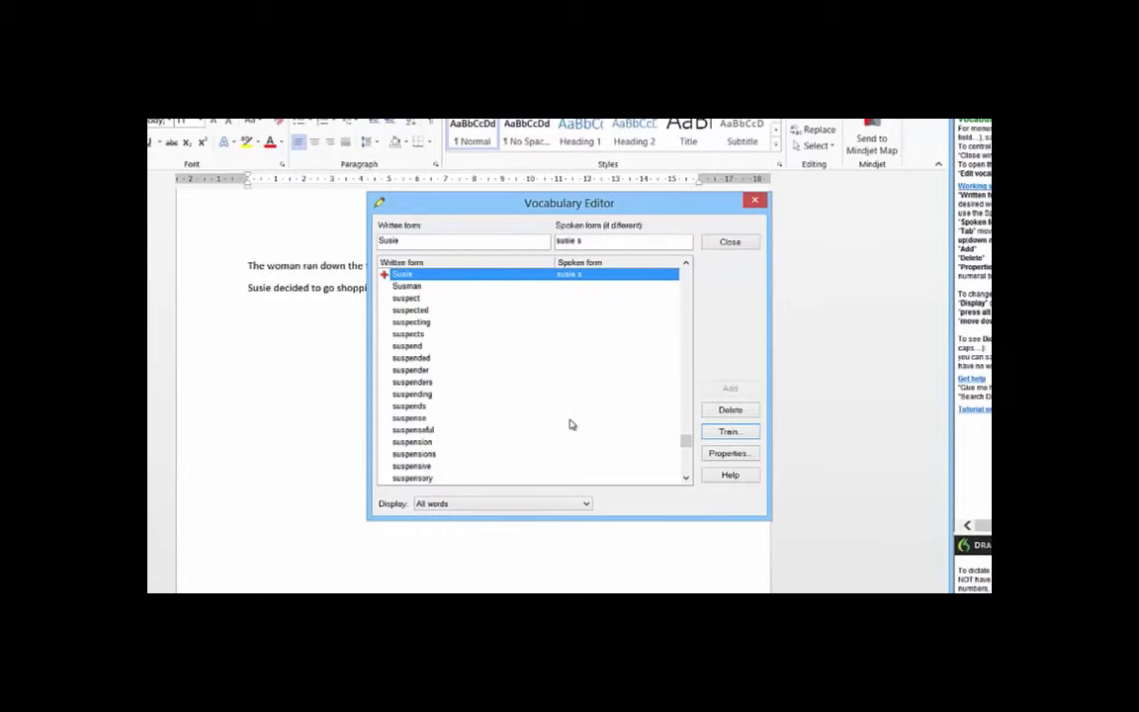
pyautogui.click(732, 243)
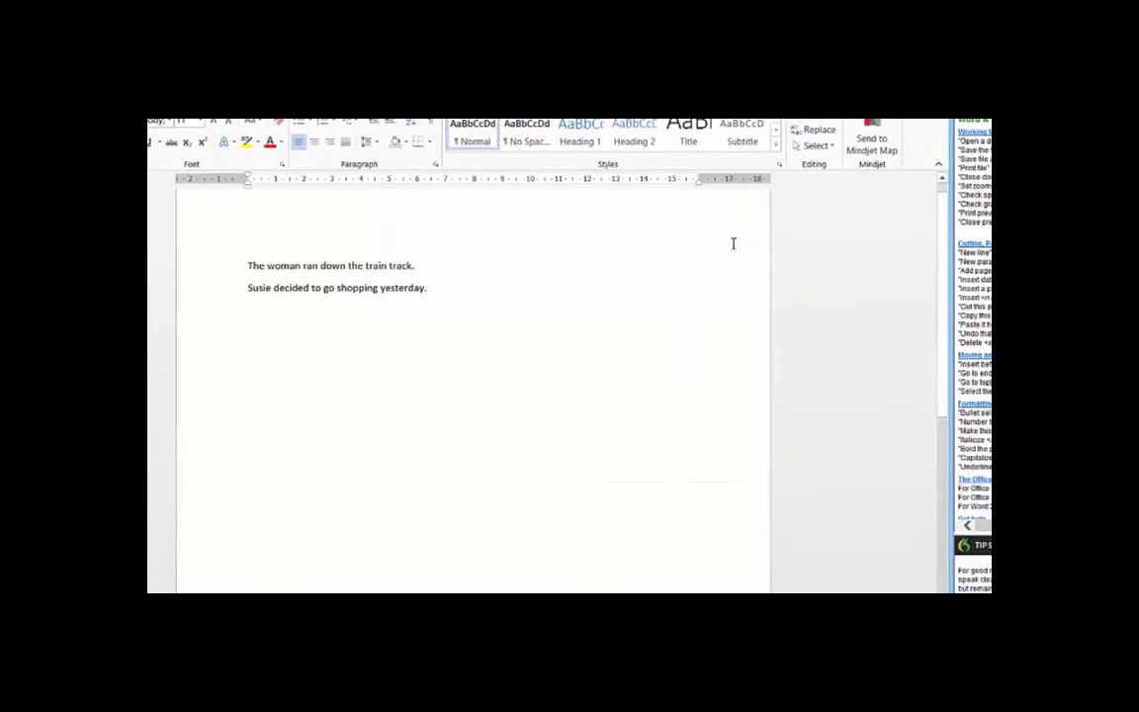
# Add two more "decided to go shopping yesterday." lines, beginning with the name spelled with z, then with s.
pyautogui.press('Return')
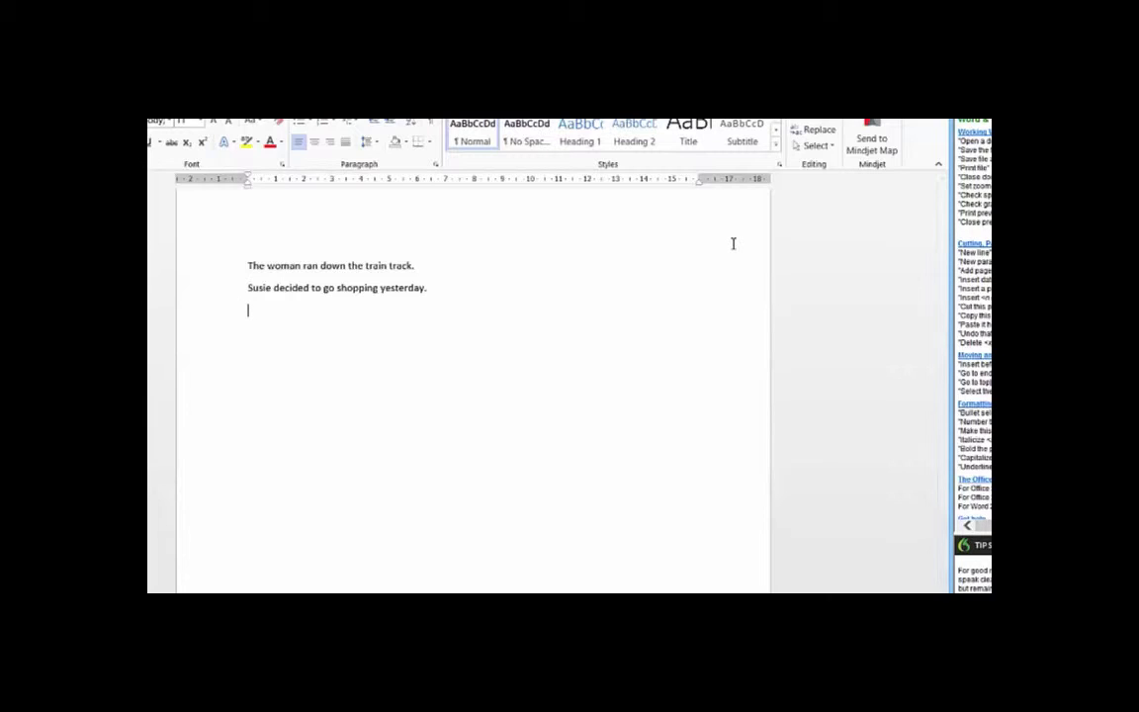
pyautogui.write('Suzie decided to go shopping yesterday')
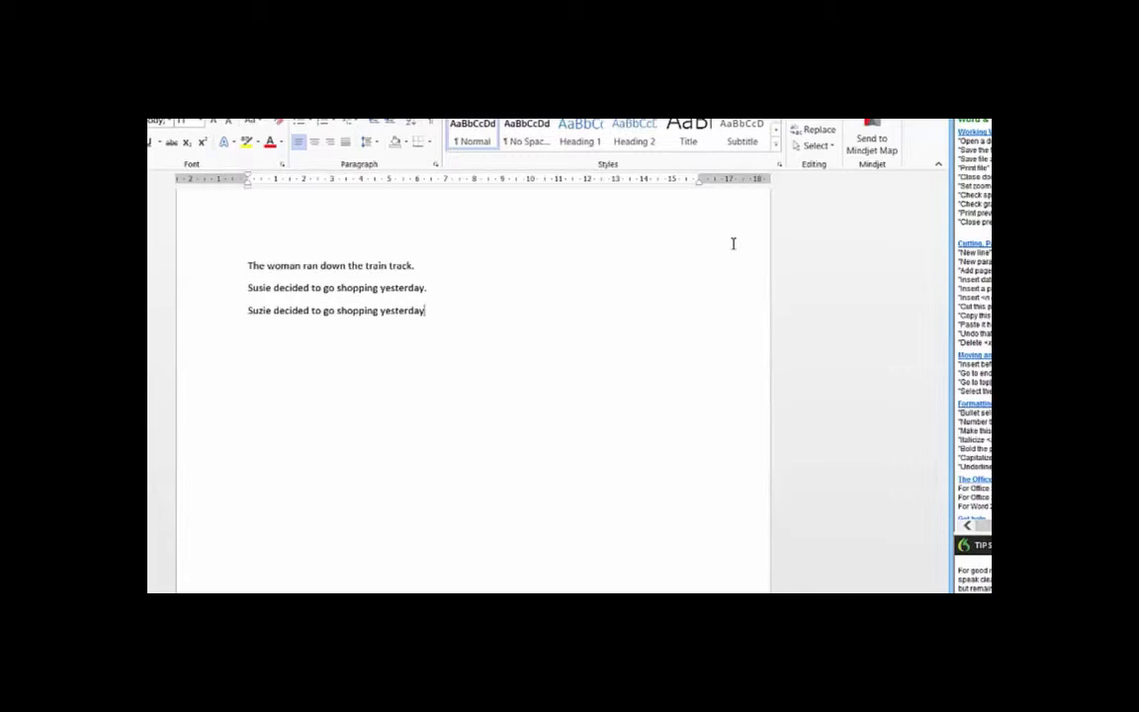
pyautogui.write('.')
pyautogui.press('Return')
pyautogui.write('Susie decided to go shopping yesterday.')
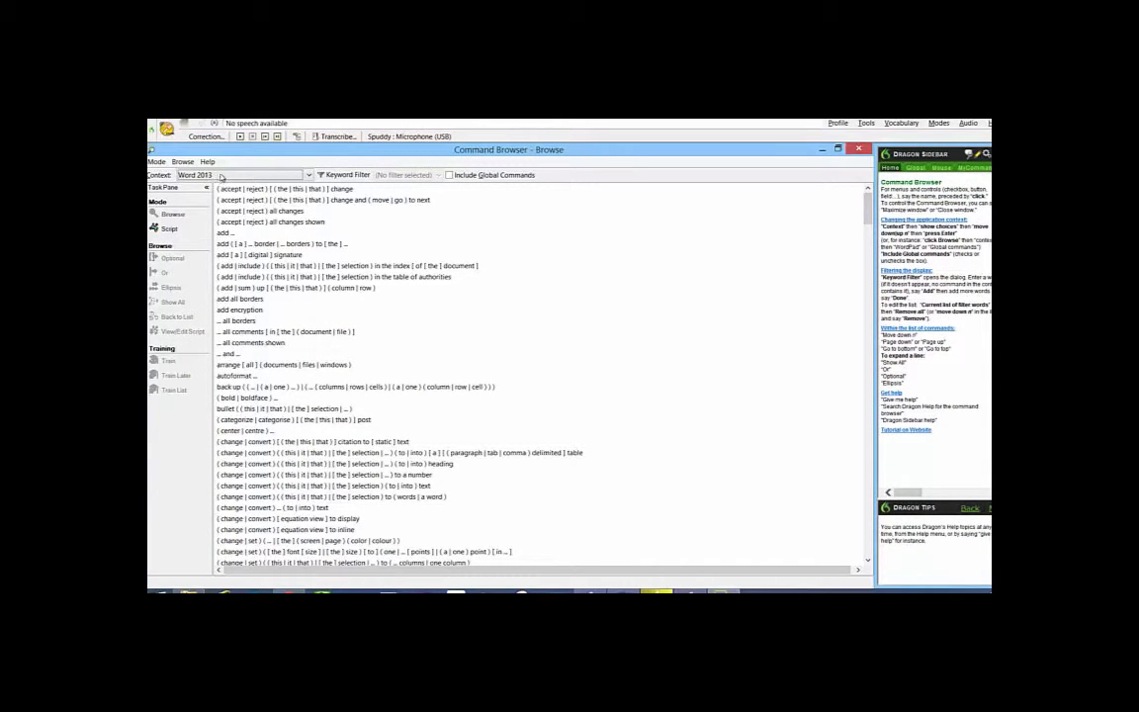
# Filter the Word 2013 voice commands by the keyword "add" in the Command Browser.
pyautogui.click(238, 175)
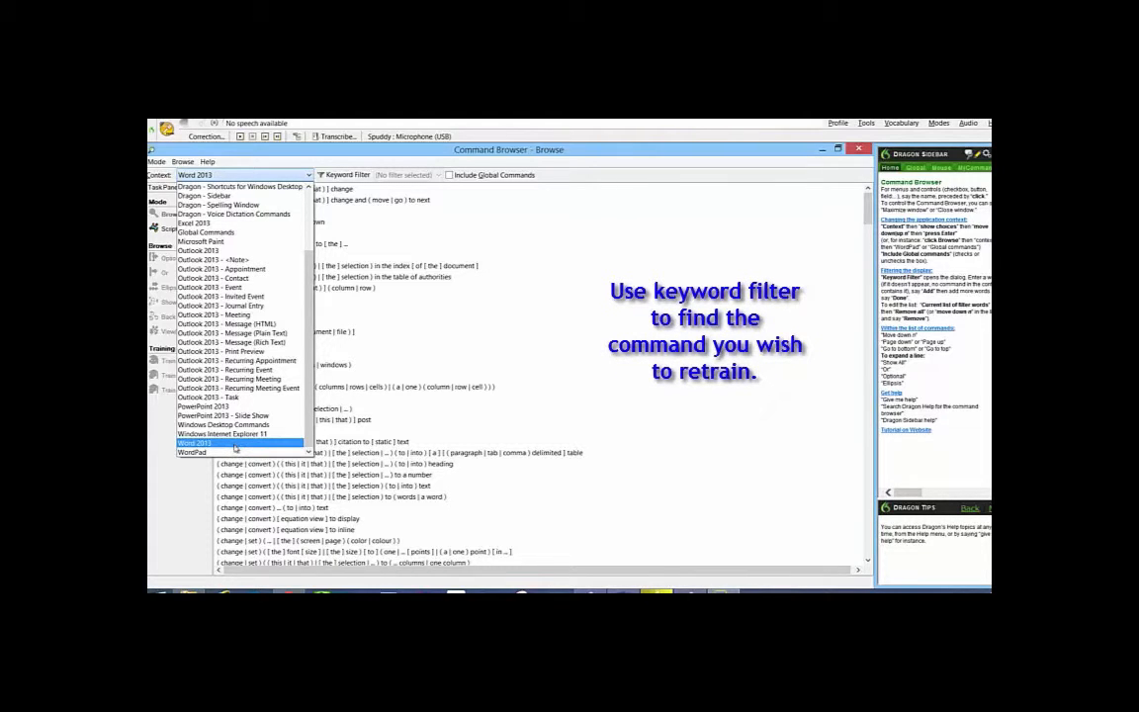
pyautogui.click(235, 445)
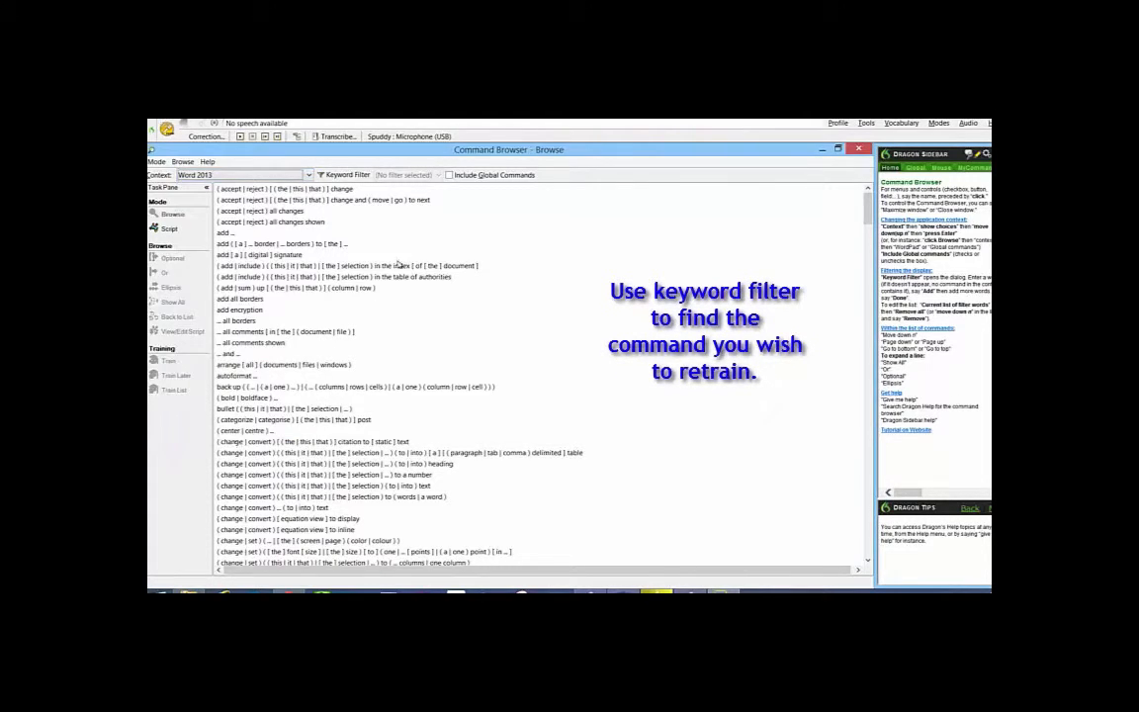
pyautogui.click(442, 300)
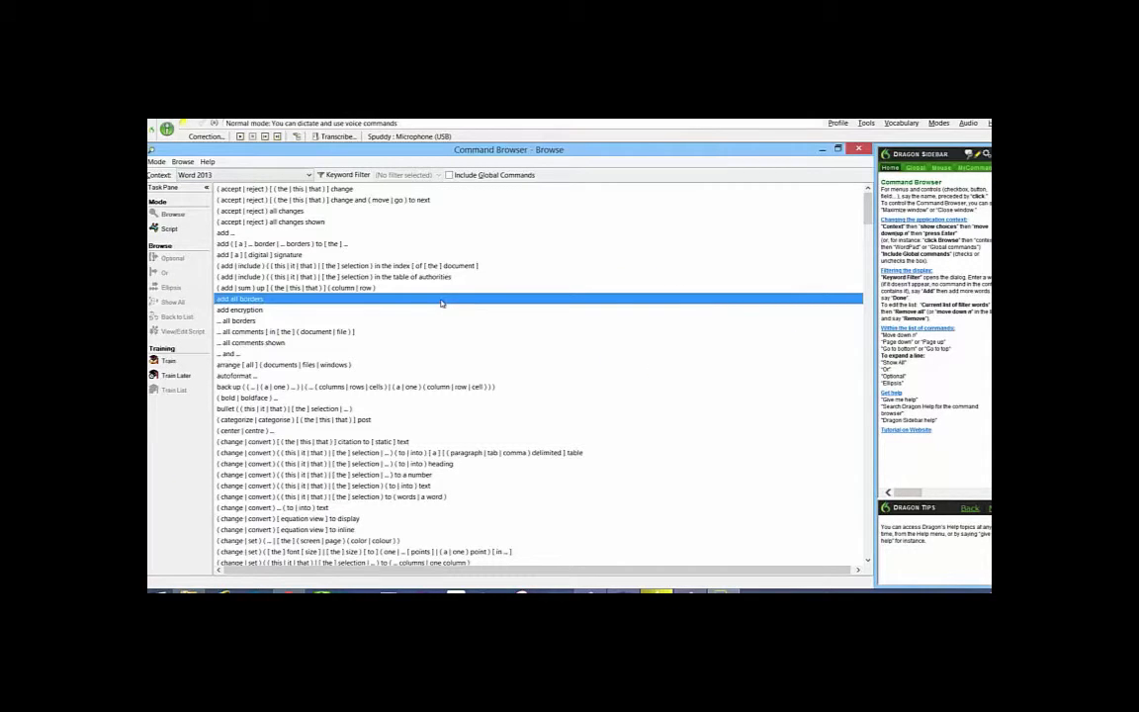
pyautogui.click(344, 175)
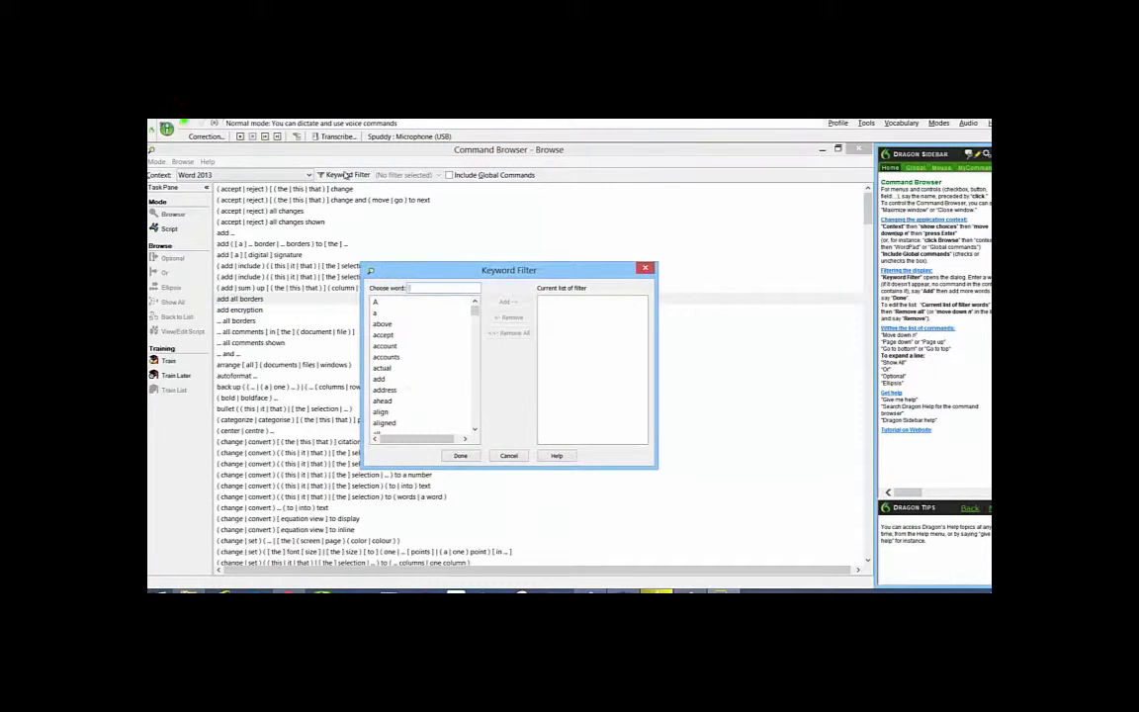
pyautogui.write('add')
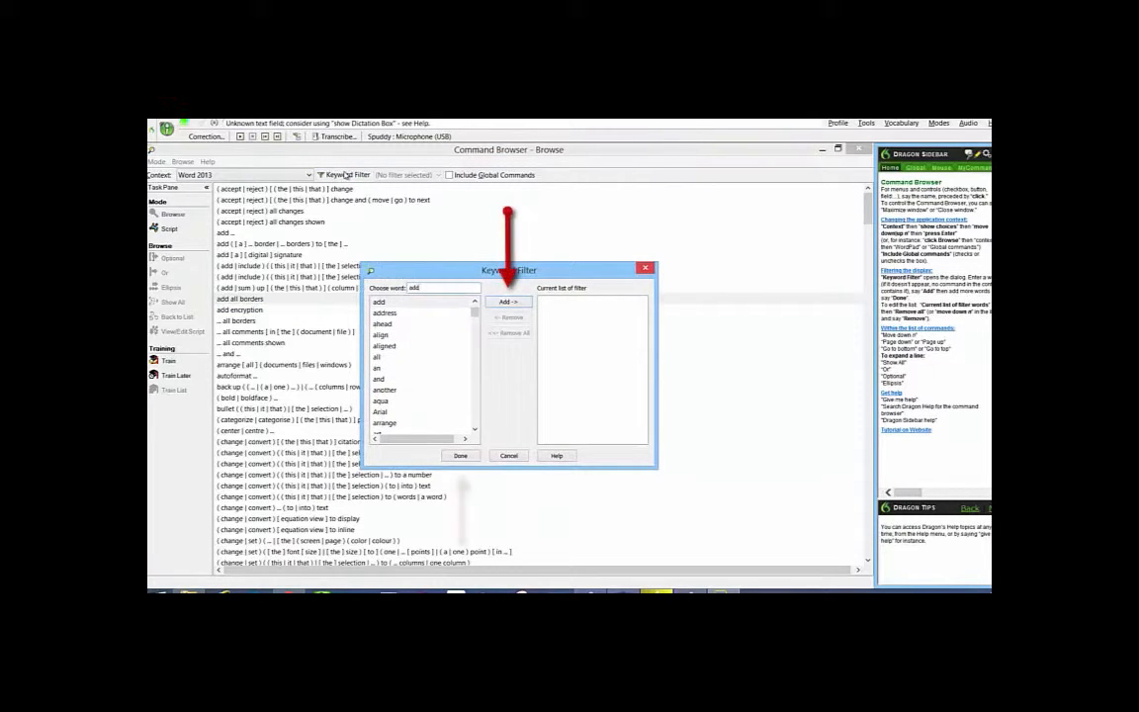
pyautogui.press('Return')
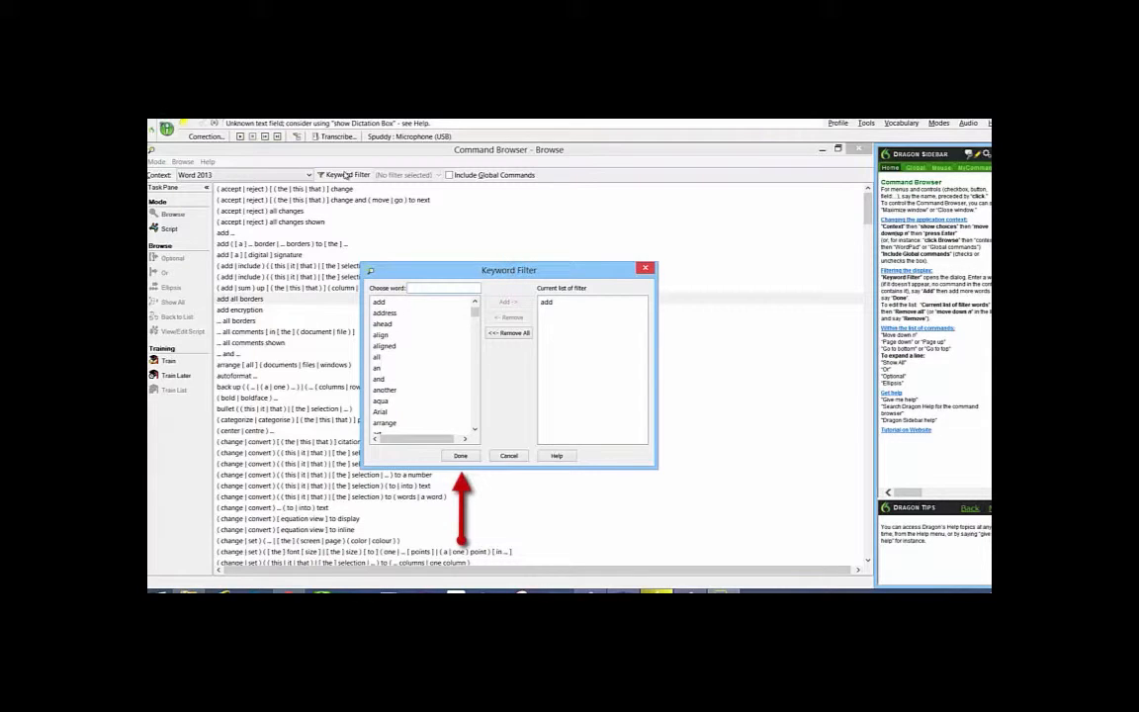
pyautogui.press('Return')
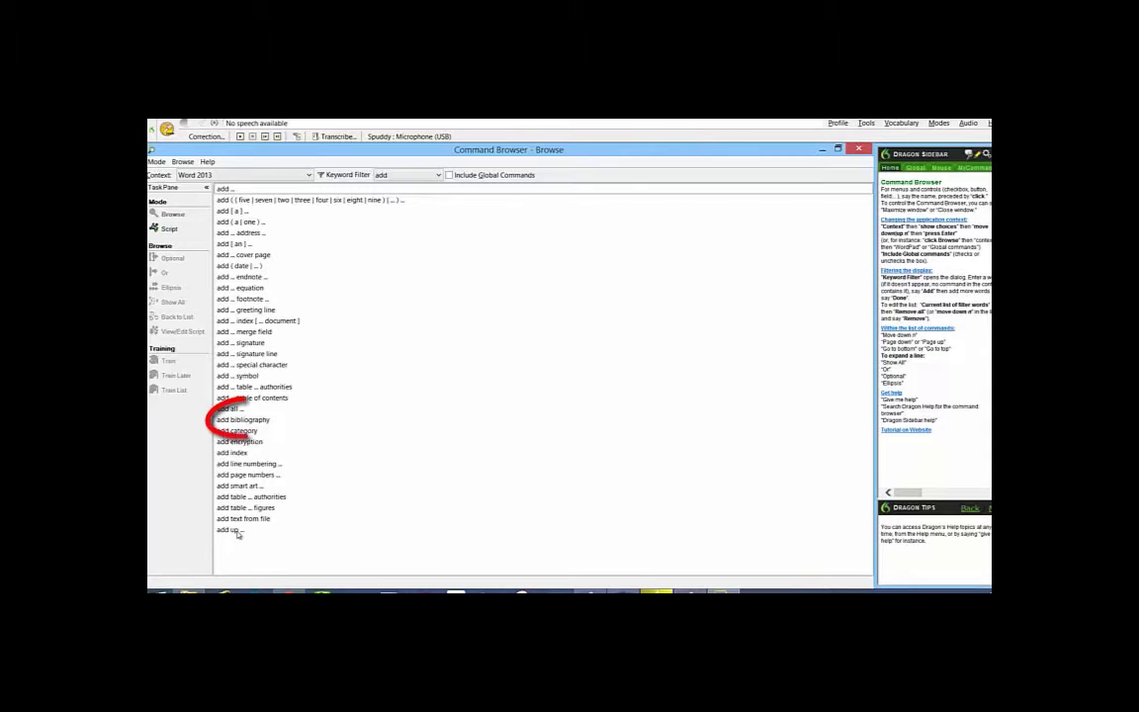
# Train the "add bibliography" voice command and close the Command Browser.
pyautogui.click(233, 421)
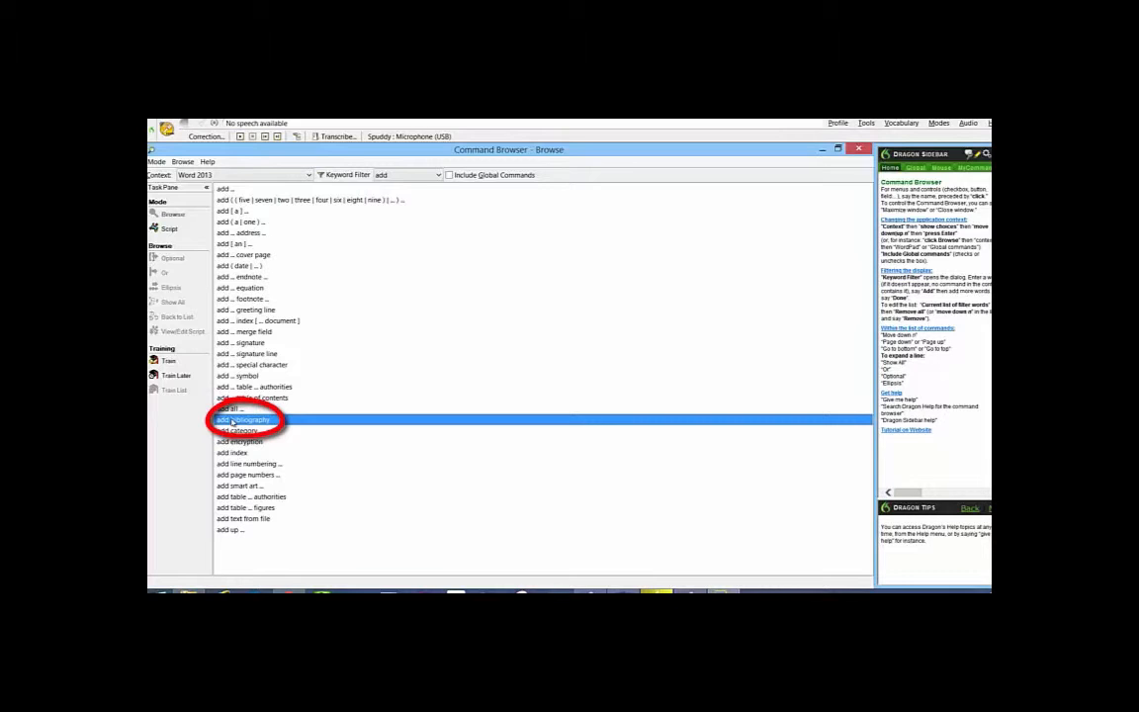
pyautogui.click(168, 361)
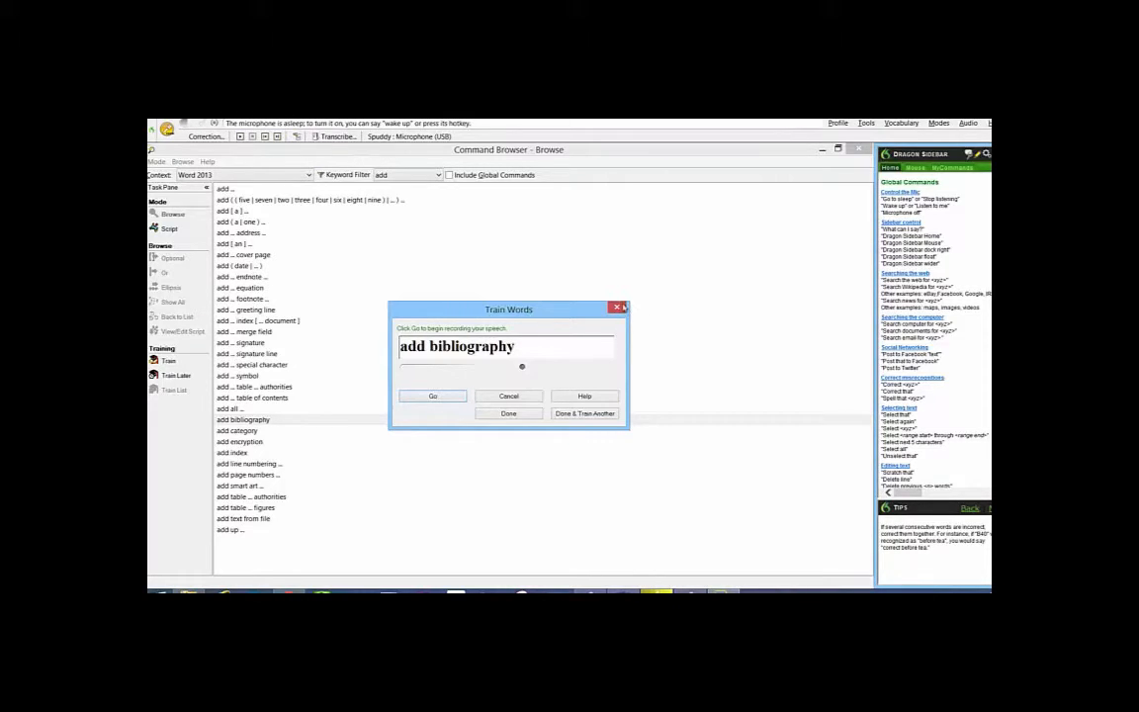
pyautogui.click(619, 308)
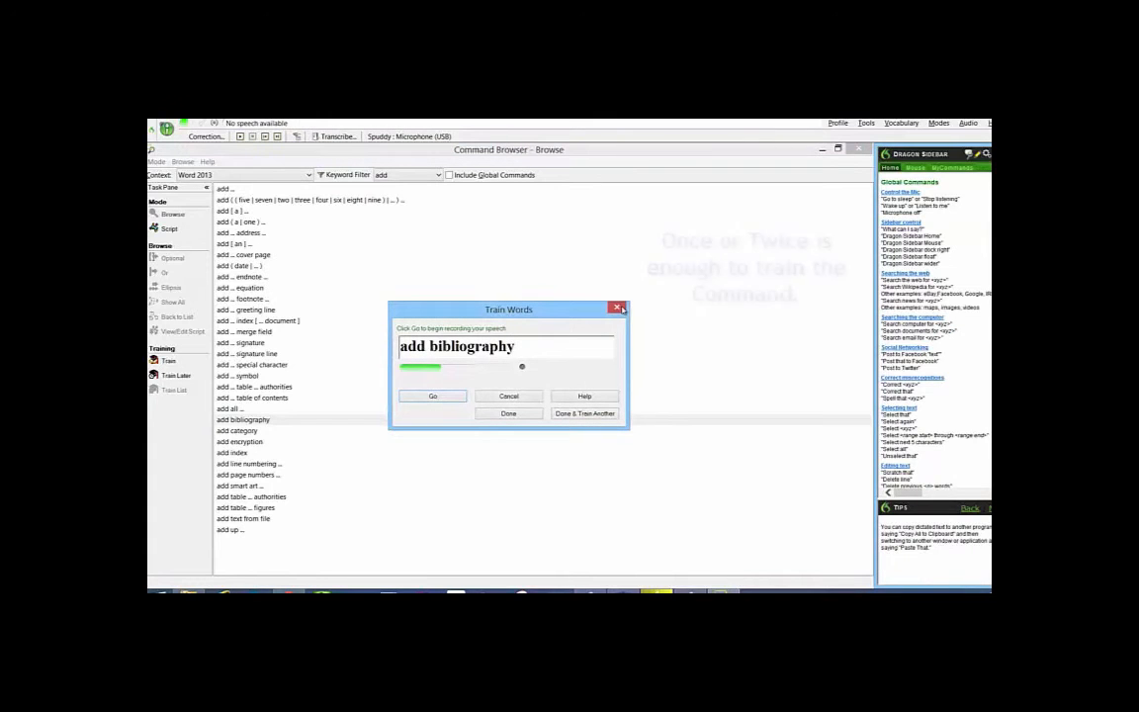
pyautogui.click(433, 396)
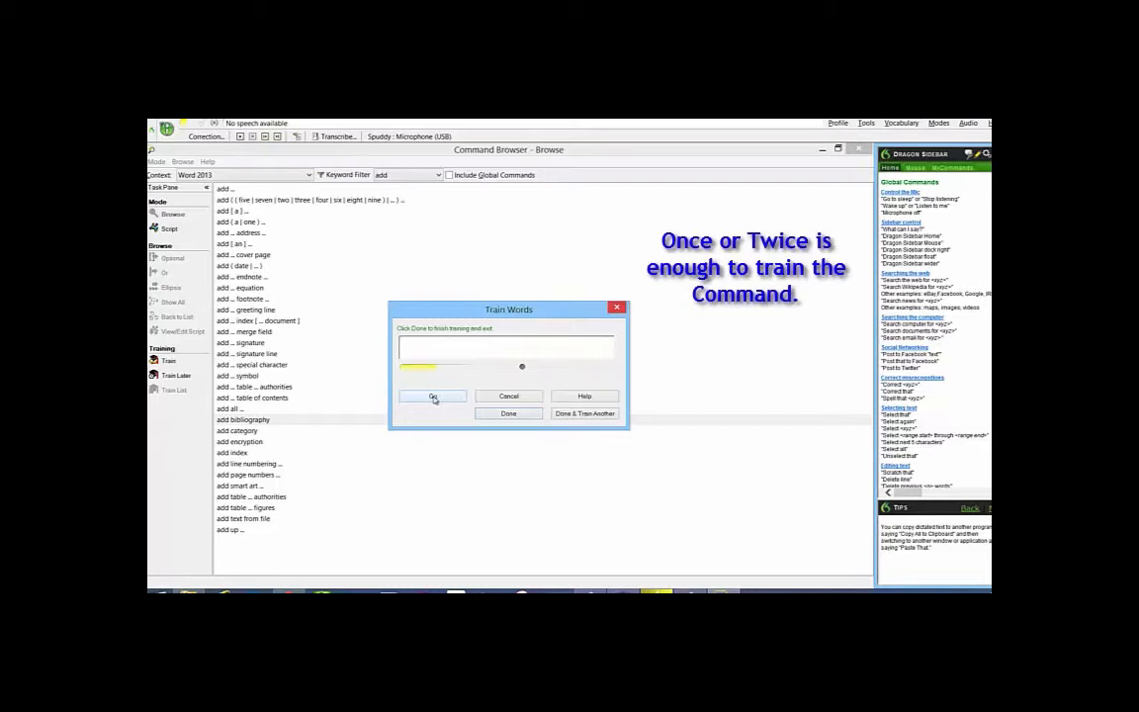
pyautogui.click(508, 413)
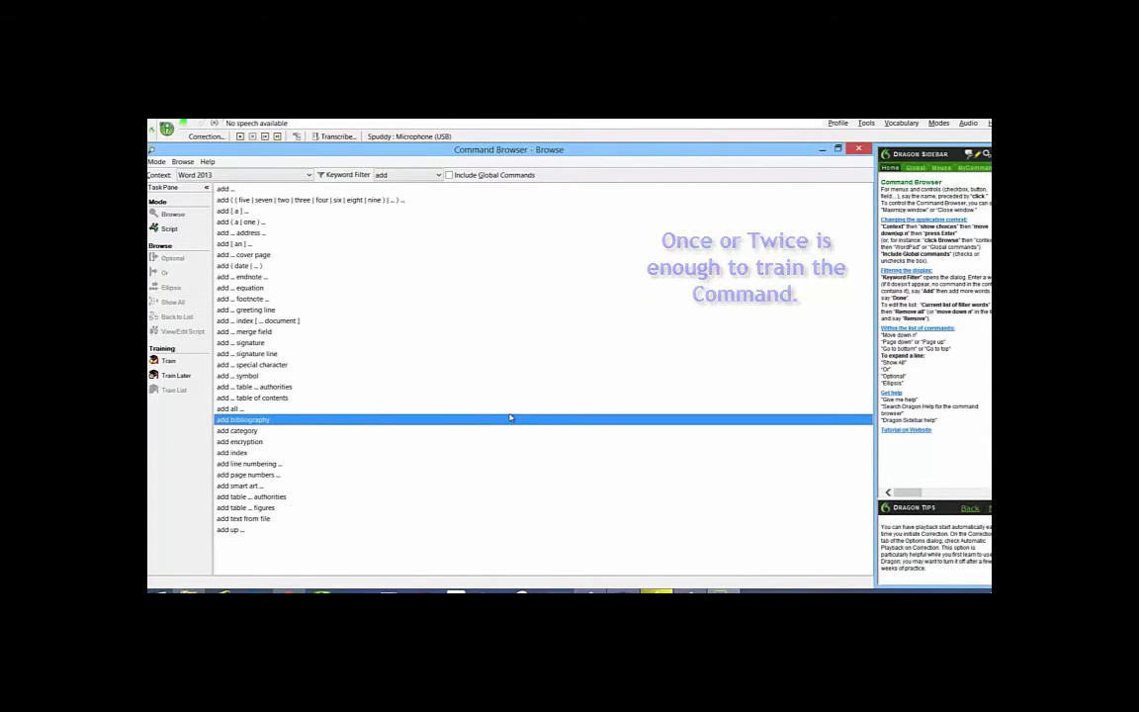
pyautogui.click(860, 149)
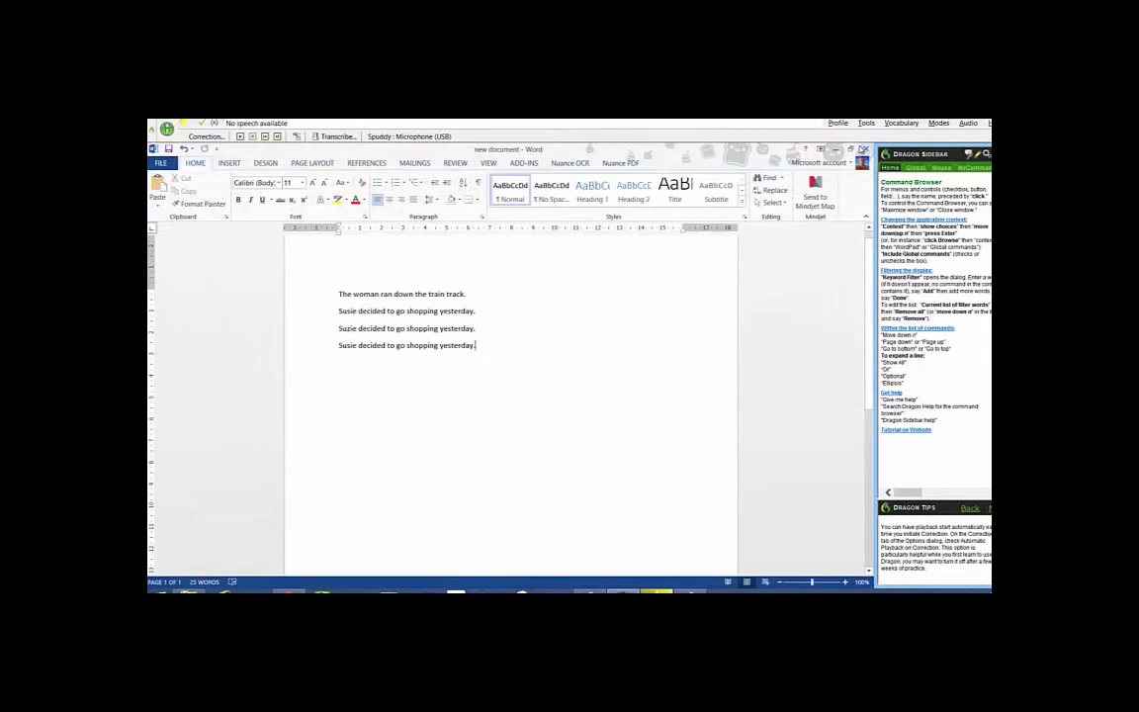